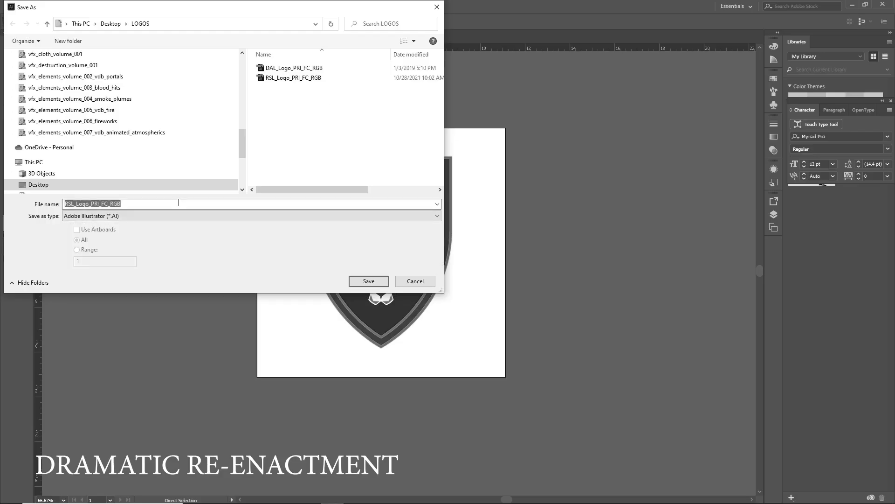
# Step: Save the logo artwork in a legacy Illustrator version and import it into Cinema 4D R23 at a scale of 1 centimeter with connected splines
pyautogui.click(362, 280)
pyautogui.click(365, 114)
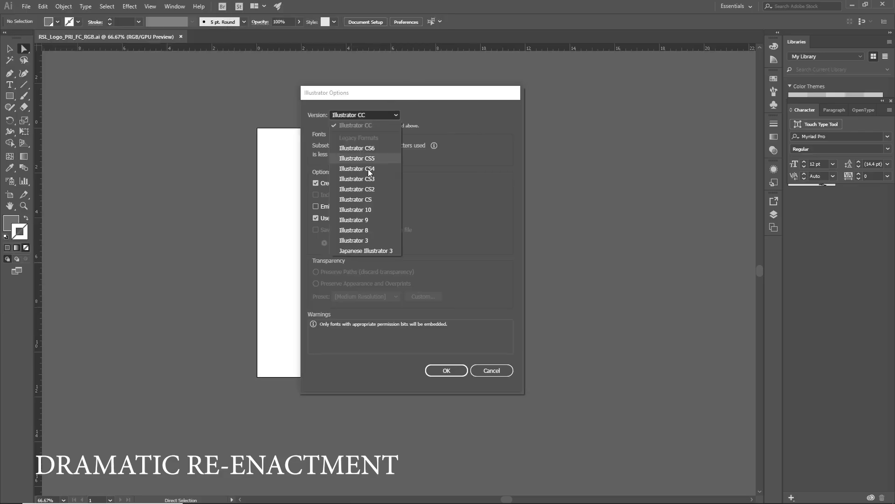
pyautogui.click(369, 172)
pyautogui.click(447, 370)
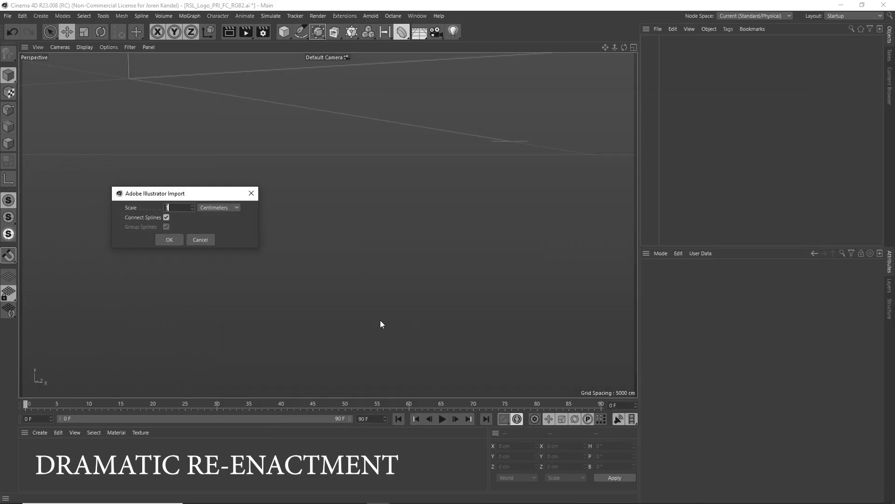
pyautogui.click(170, 239)
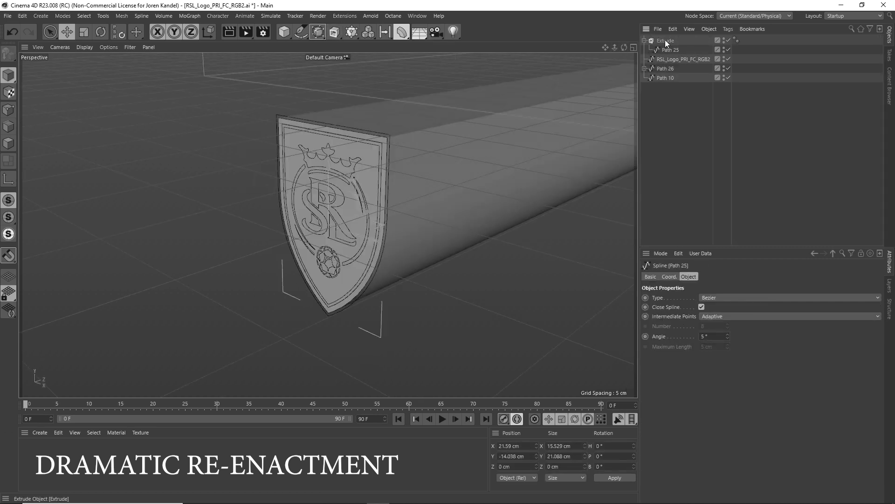
# Step: Reduce the depth of the existing shield extrusion and put the RSL_Logo_PRI_FC_RGB2 path in its own shallow Extrude object, offset from the other paths
pyautogui.click(665, 41)
pyautogui.moveTo(747, 307); pyautogui.dragTo(733, 307)
pyautogui.moveTo(238, 70); pyautogui.dragTo(280, 62)
pyautogui.click(671, 60)
pyautogui.keyDown('alt'); pyautogui.click(334, 31); pyautogui.keyUp('alt')
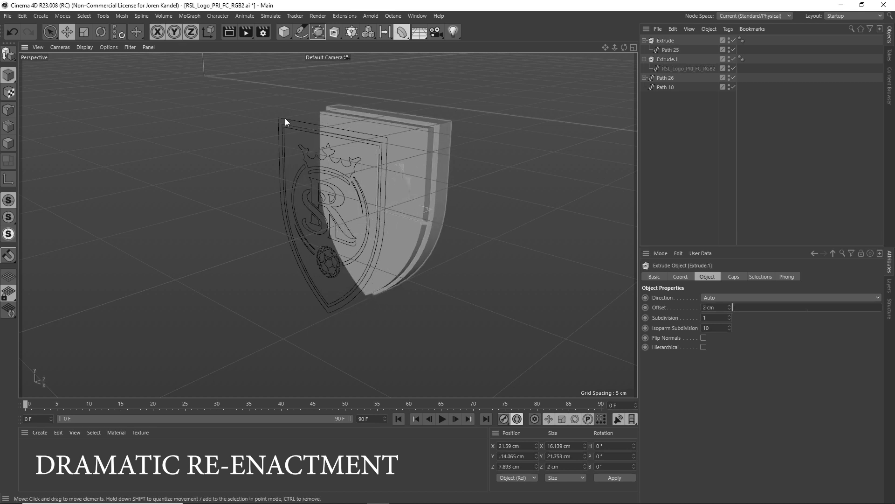
pyautogui.click(286, 124)
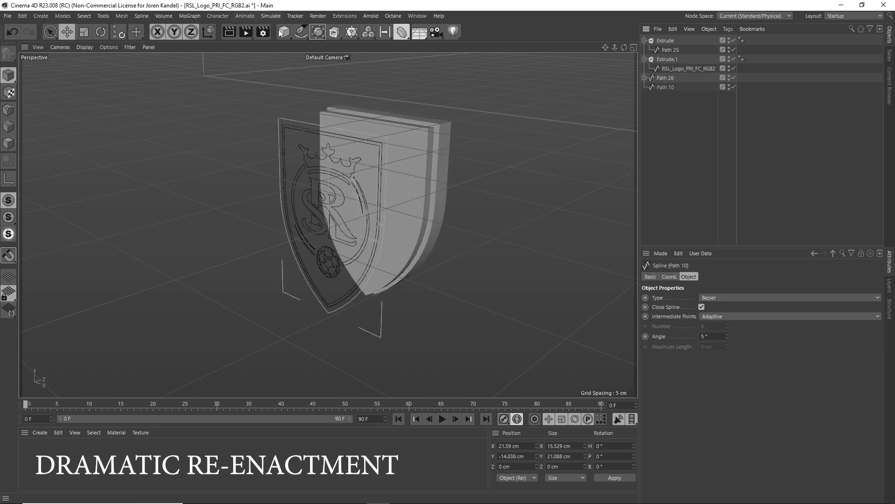
pyautogui.keyDown('alt'); pyautogui.click(284, 32); pyautogui.keyUp('alt')
pyautogui.moveTo(374, 211); pyautogui.dragTo(401, 203)
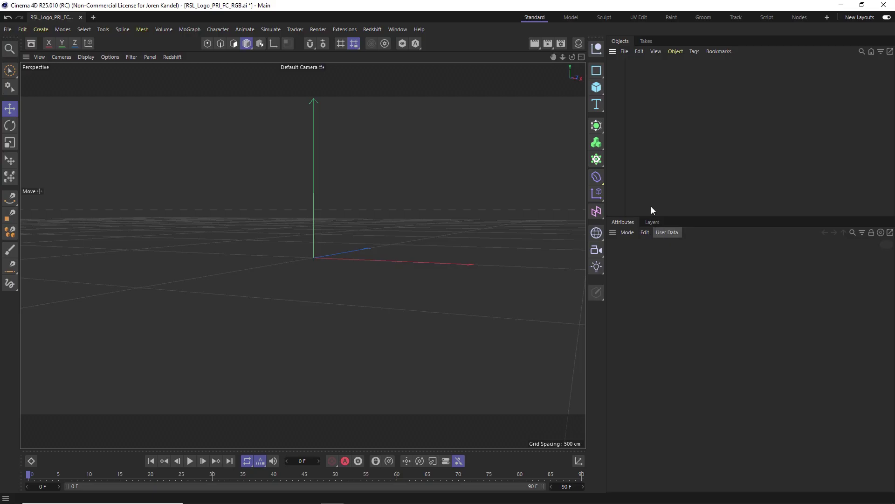
pyautogui.click(597, 125)
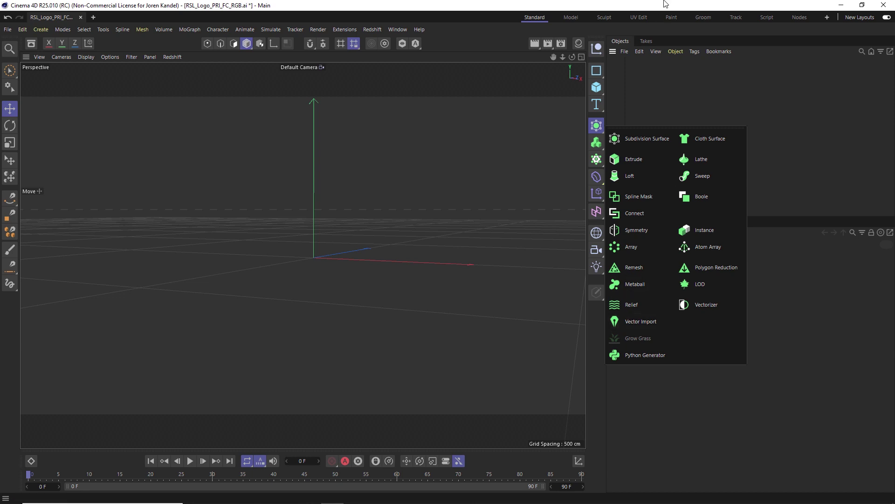
pyautogui.click(597, 125)
pyautogui.click(641, 321)
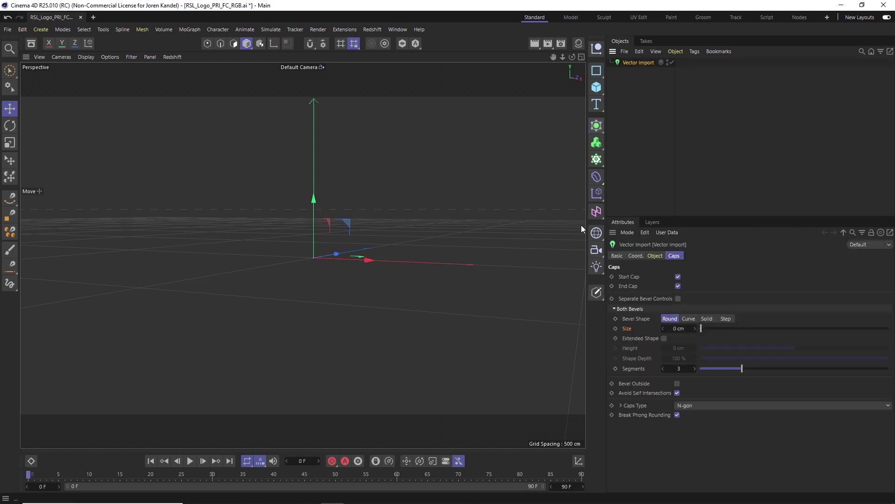
pyautogui.click(655, 255)
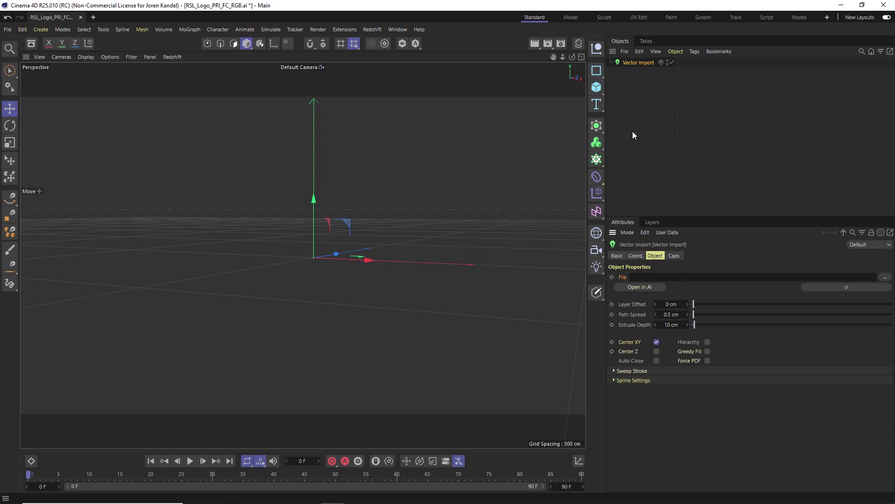
pyautogui.press('Delete')
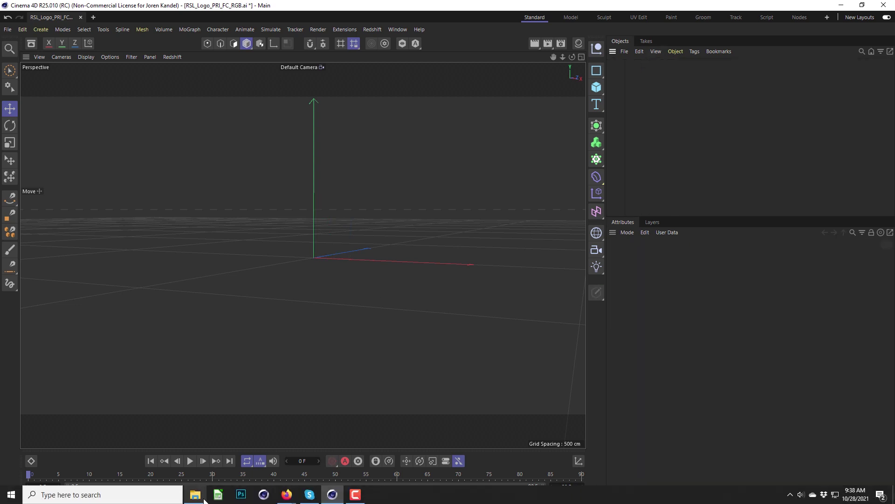
# Step: Import RSL_Logo_PRI_FC_RGB.ai into the empty Cinema 4D R25 scene as a vector object at a scale of 1 centimeter
pyautogui.click(203, 499)
pyautogui.moveTo(386, 233); pyautogui.dragTo(226, 218)
pyautogui.moveTo(214, 147); pyautogui.dragTo(367, 117)
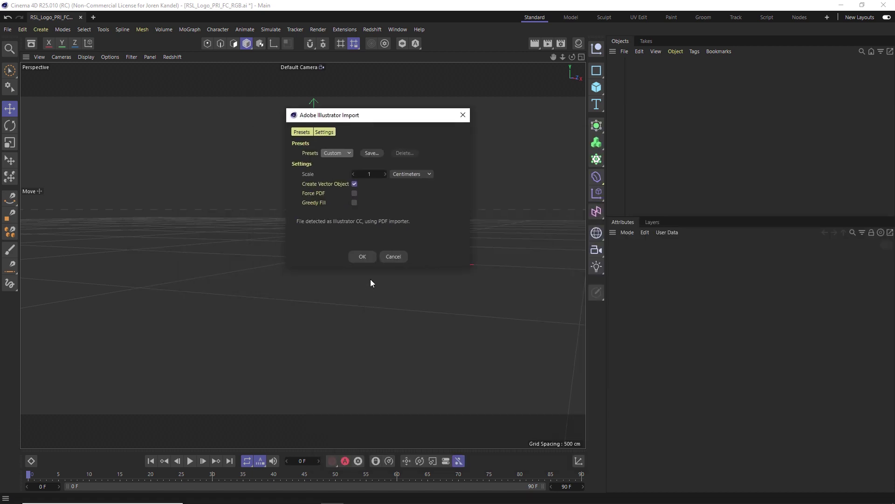
pyautogui.click(361, 257)
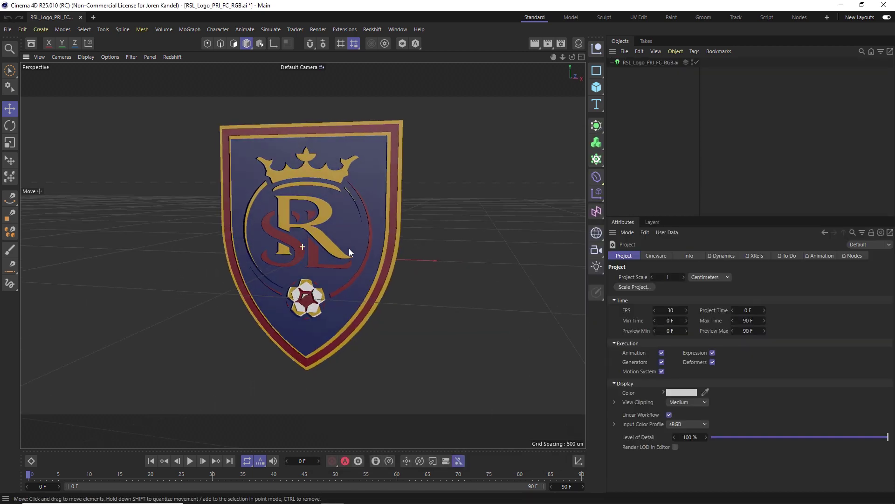
# Step: Increase the imported logo's Extrude Depth to 216 cm in its object properties
pyautogui.keyDown('alt'); pyautogui.moveTo(350, 250); pyautogui.dragTo(330, 252); pyautogui.keyUp('alt')
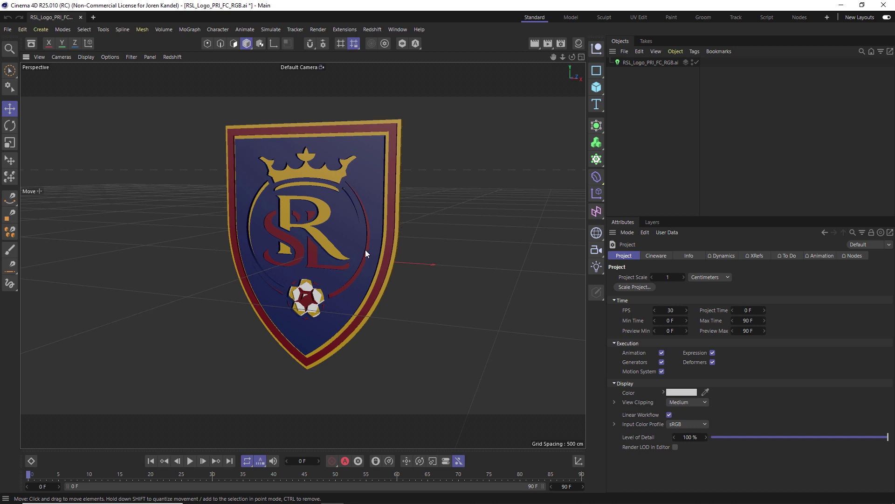
pyautogui.scroll(2, 326, 261)
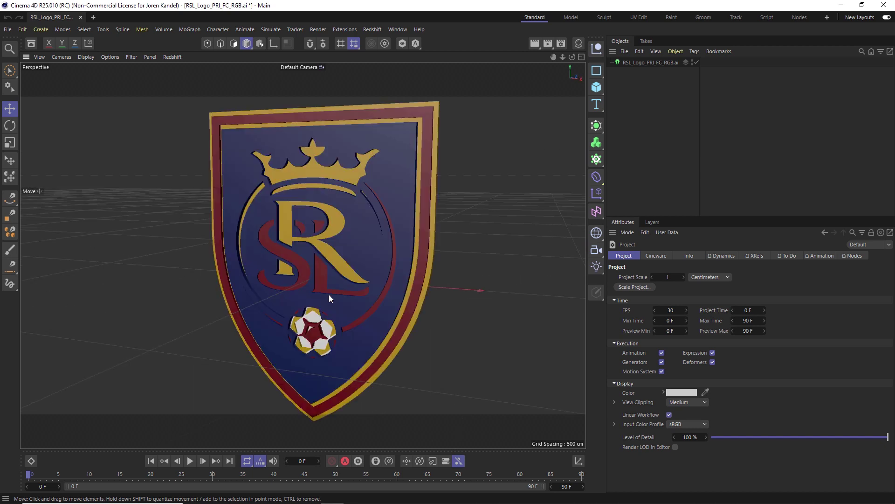
pyautogui.scroll(2, 329, 263)
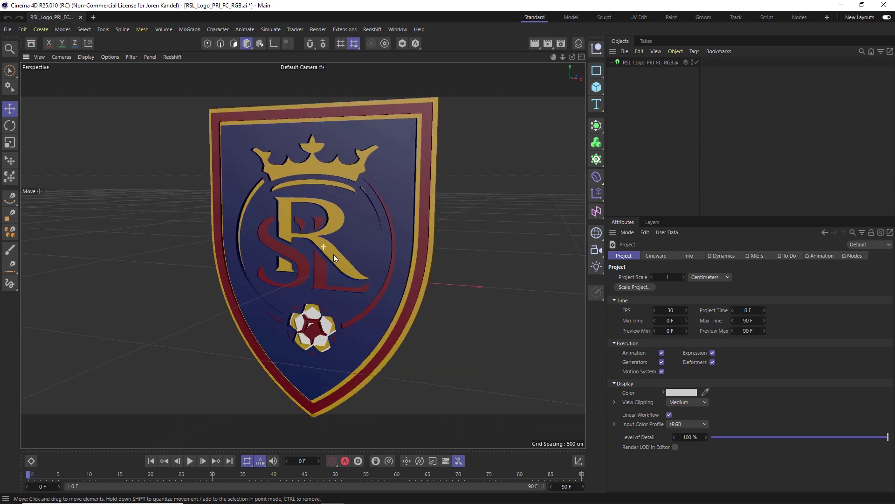
pyautogui.click(639, 62)
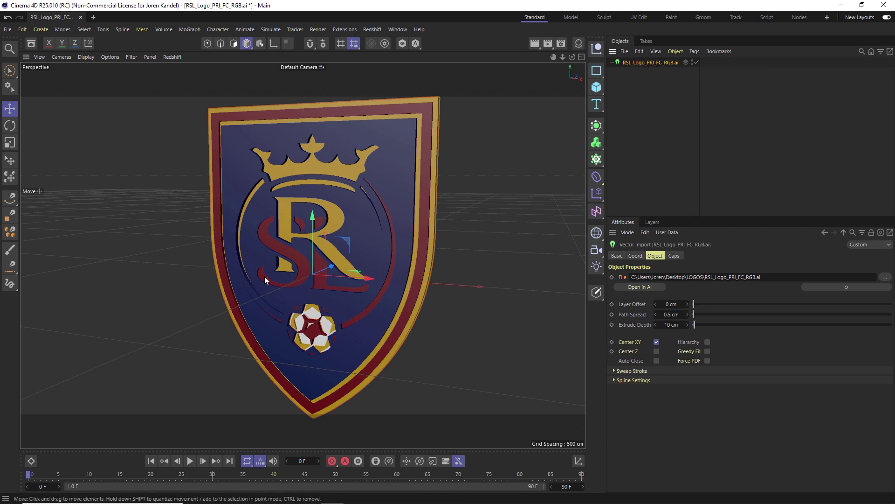
pyautogui.moveTo(661, 218); pyautogui.dragTo(664, 107)
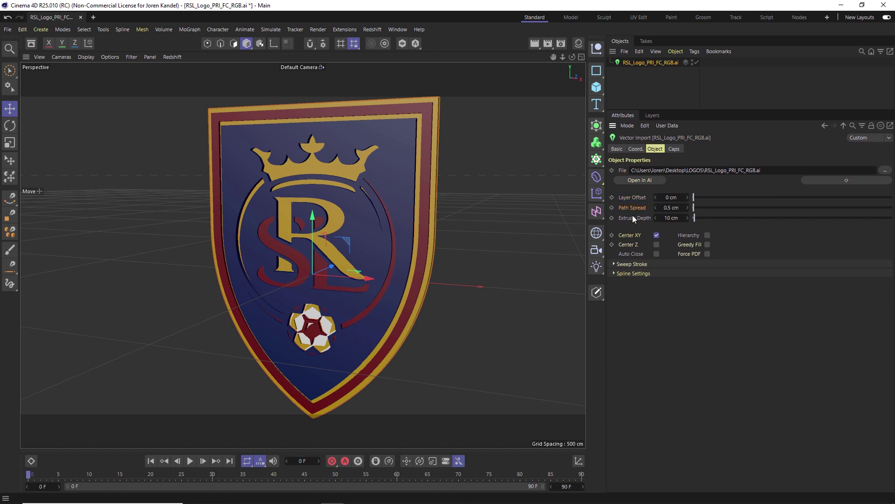
pyautogui.click(633, 218)
pyautogui.moveTo(706, 217)
pyautogui.mouseDown()
pyautogui.moveTo(736, 217)
pyautogui.moveTo(707, 207)
pyautogui.moveTo(824, 208)
pyautogui.moveTo(697, 216)
pyautogui.moveTo(693, 226)
pyautogui.mouseUp()
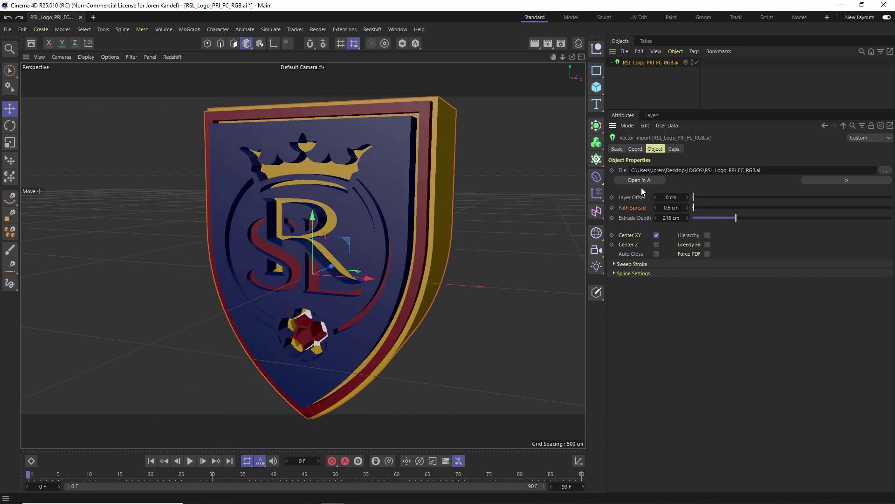
# Step: Give the logo's caps a round bevel with a size of 1 cm and check the edges from several distances
pyautogui.click(670, 149)
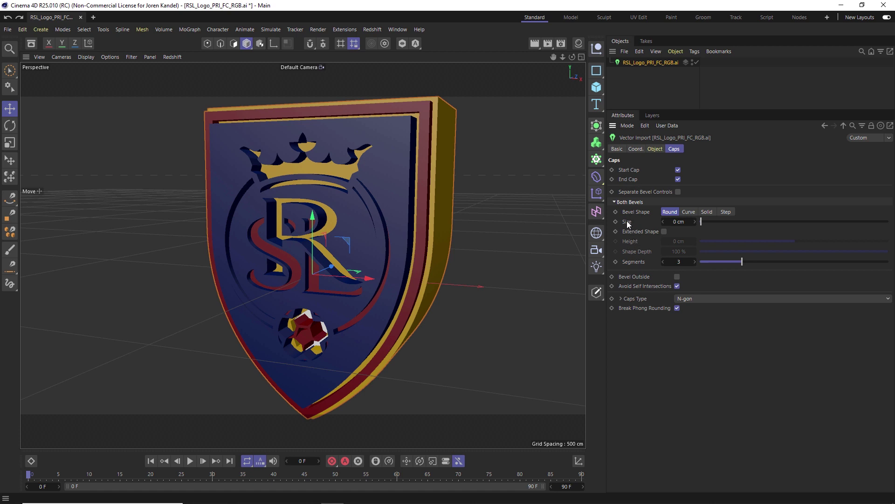
pyautogui.click(678, 222)
pyautogui.write('1')
pyautogui.press('Return')
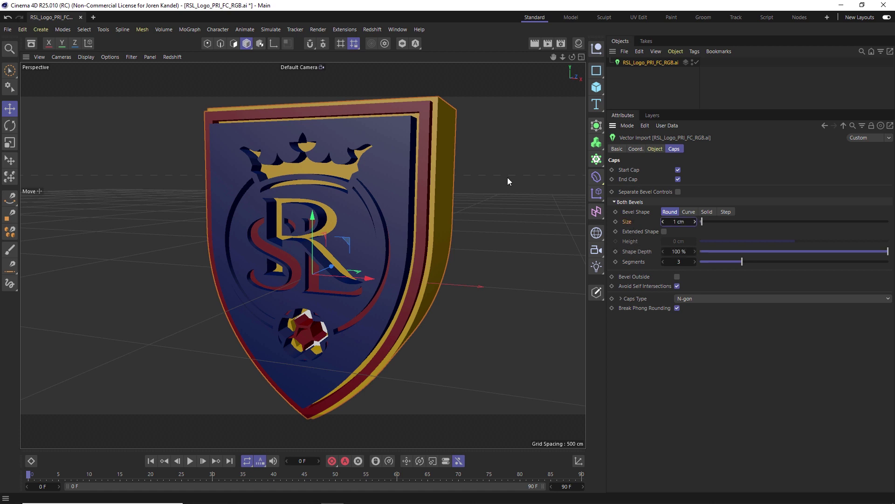
pyautogui.moveTo(333, 282)
pyautogui.keyDown('alt'); pyautogui.mouseDown()
pyautogui.moveTo(352, 284)
pyautogui.moveTo(331, 276)
pyautogui.mouseUp(); pyautogui.keyUp('alt')
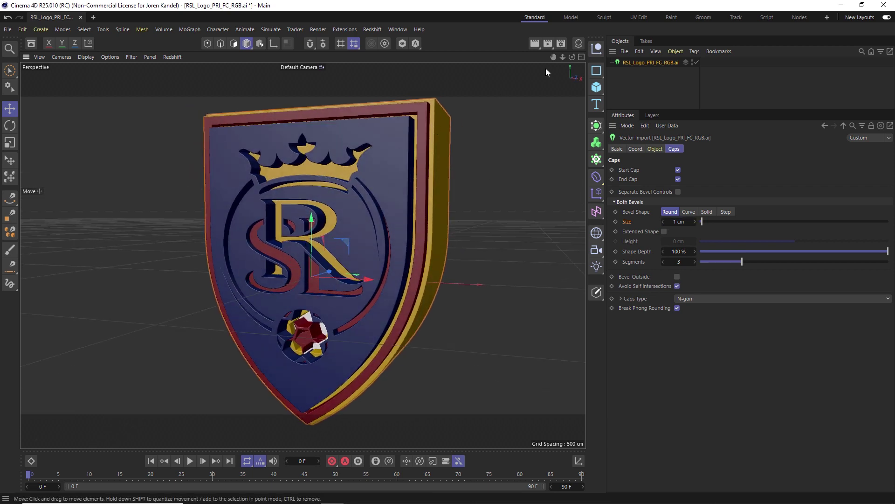
pyautogui.moveTo(563, 56); pyautogui.dragTo(543, 130)
pyautogui.click(471, 154)
pyautogui.click(365, 256)
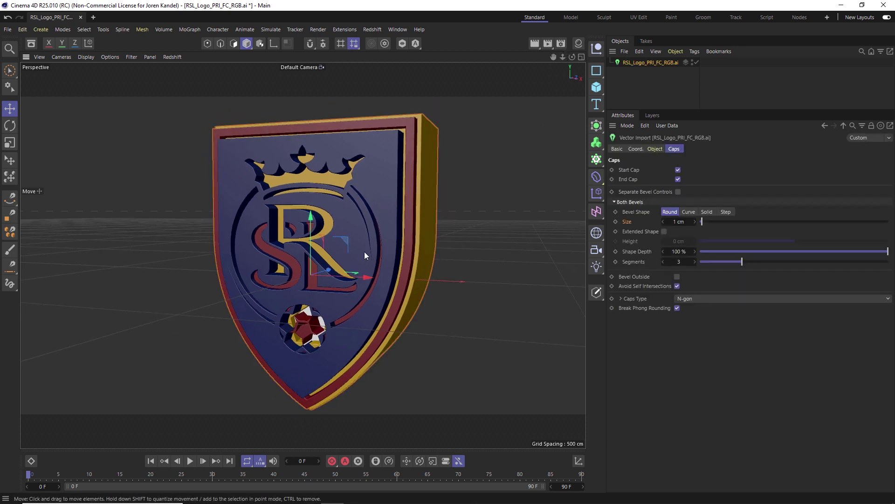
pyautogui.moveTo(332, 271)
pyautogui.keyDown('alt'); pyautogui.mouseDown()
pyautogui.moveTo(347, 273)
pyautogui.moveTo(335, 272)
pyautogui.mouseUp(); pyautogui.keyUp('alt')
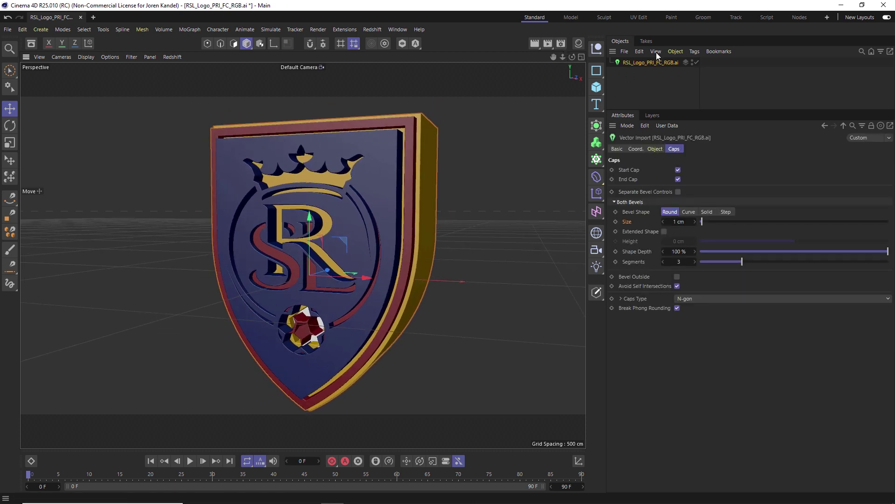
# Step: Enable Hierarchy for the imported logo and look through the individual splines inside its RSL group
pyautogui.click(655, 149)
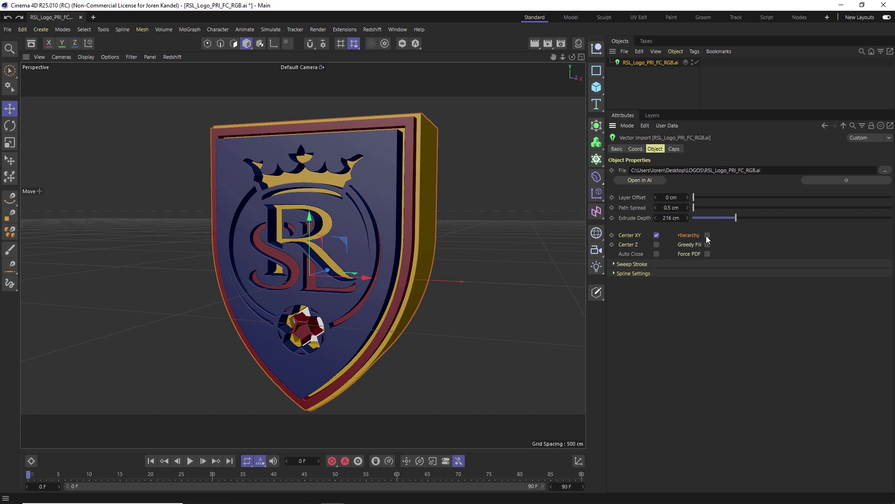
pyautogui.click(610, 62)
pyautogui.click(615, 71)
pyautogui.moveTo(645, 109); pyautogui.dragTo(643, 207)
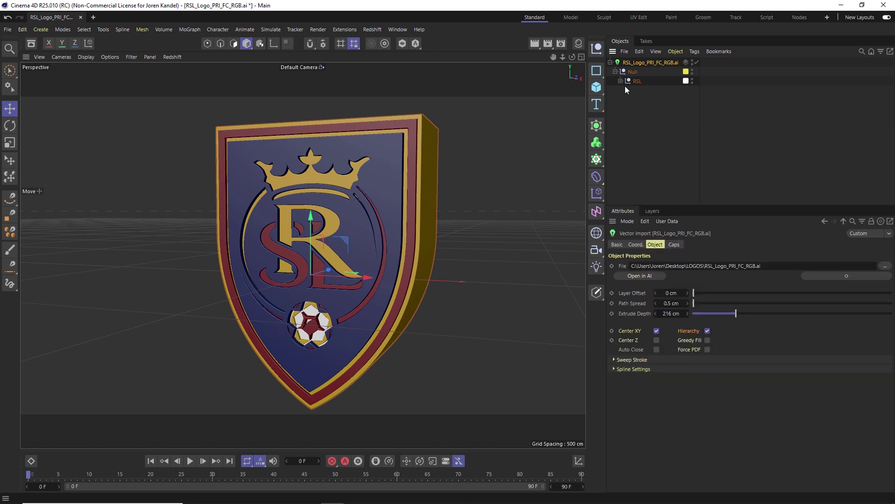
pyautogui.click(621, 80)
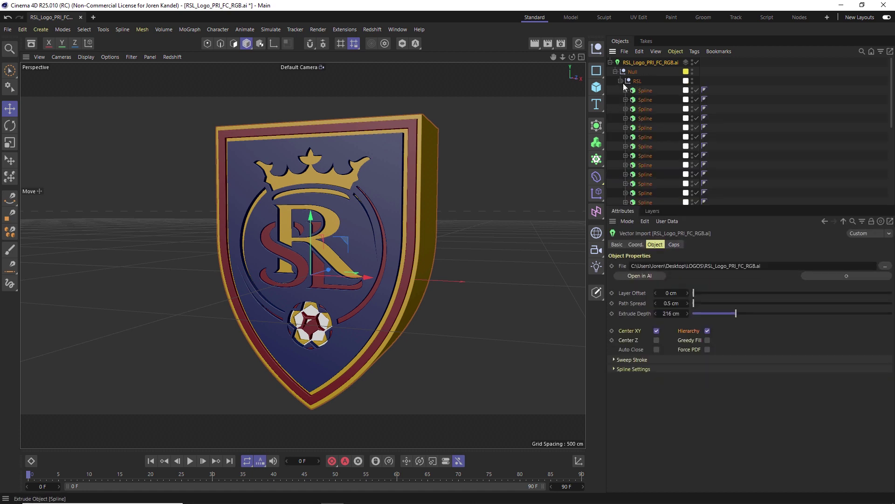
pyautogui.click(616, 71)
pyautogui.click(611, 63)
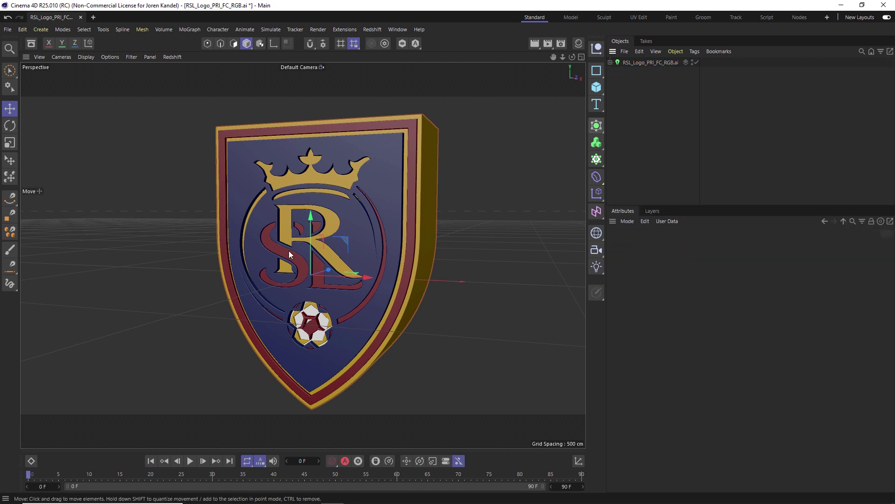
# Step: Select the red S and L letter pieces and move them forward along the Z axis
pyautogui.click(303, 264)
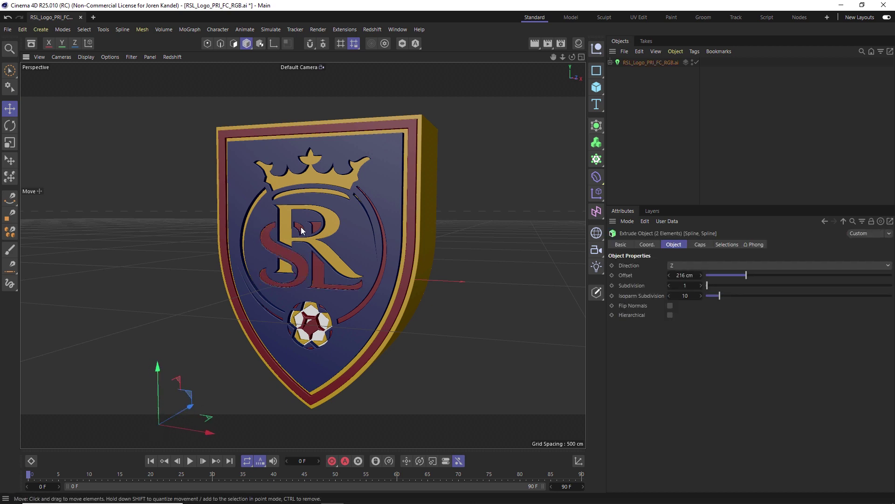
pyautogui.keyDown('shift'); pyautogui.click(317, 225); pyautogui.keyUp('shift')
pyautogui.moveTo(189, 407); pyautogui.dragTo(184, 410)
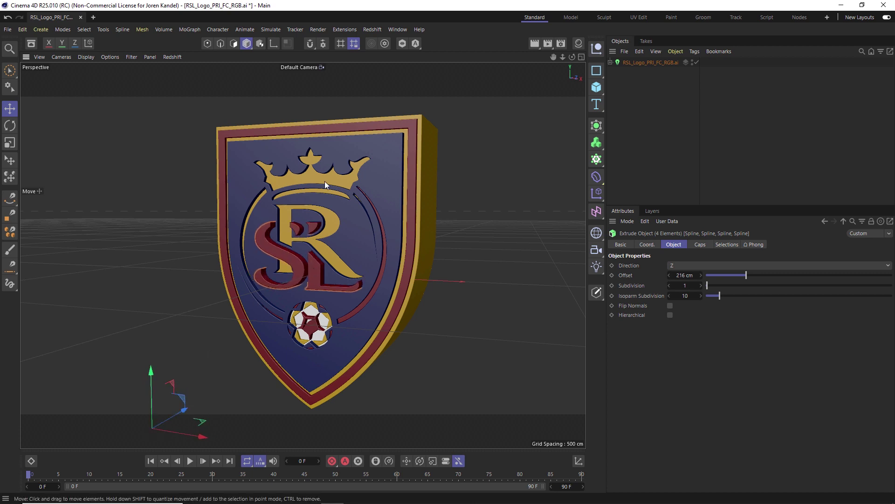
# Step: Move the shield's outer gold border and the inner border layers backward along the Z axis to stagger their depth
pyautogui.click(425, 178)
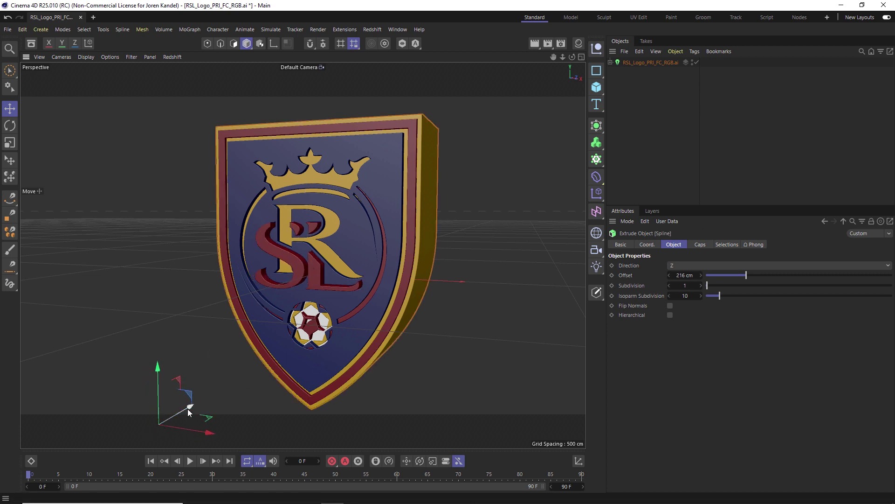
pyautogui.moveTo(187, 409); pyautogui.dragTo(204, 399)
pyautogui.keyDown('shift'); pyautogui.click(411, 123); pyautogui.keyUp('shift')
pyautogui.keyDown('shift'); pyautogui.click(408, 138); pyautogui.keyUp('shift')
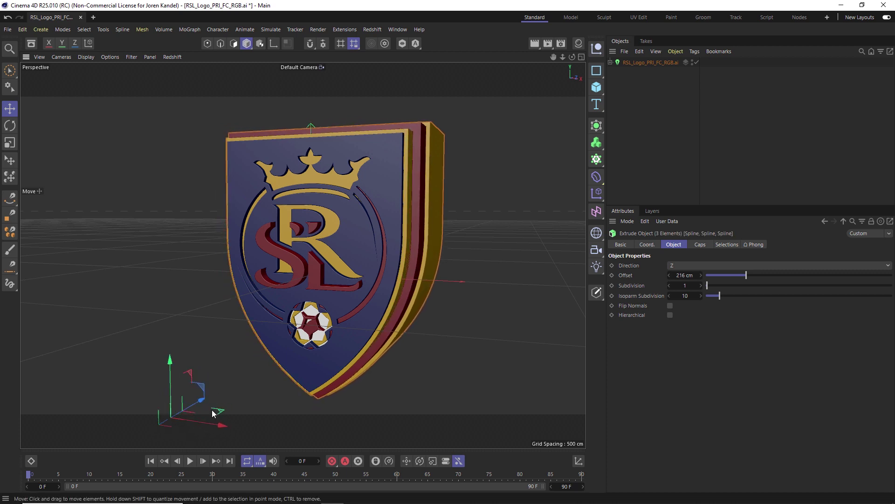
pyautogui.moveTo(200, 401); pyautogui.dragTo(207, 396)
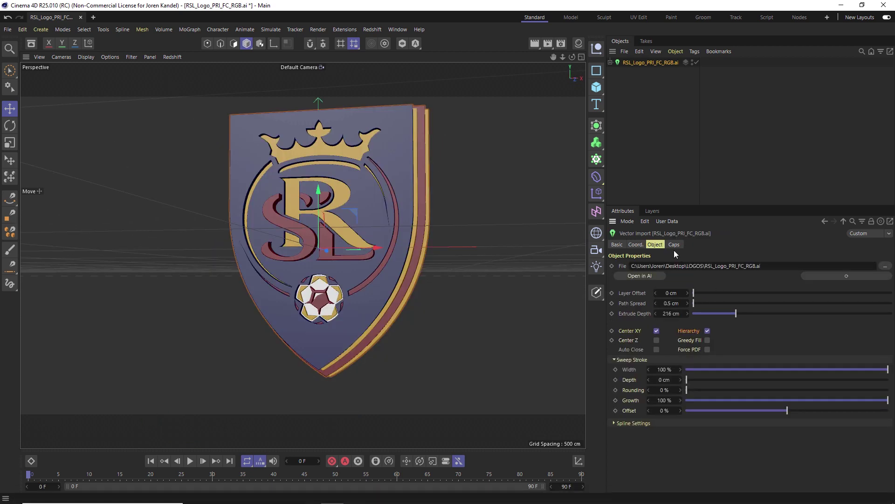
# Step: Show the Sweep Stroke settings of the imported logo object
pyautogui.click(632, 360)
pyautogui.click(632, 359)
# Step: Switch to Illustrator and give the shield's outer outline a bright green stroke with the colour 0DFC00
pyautogui.moveTo(360, 495)
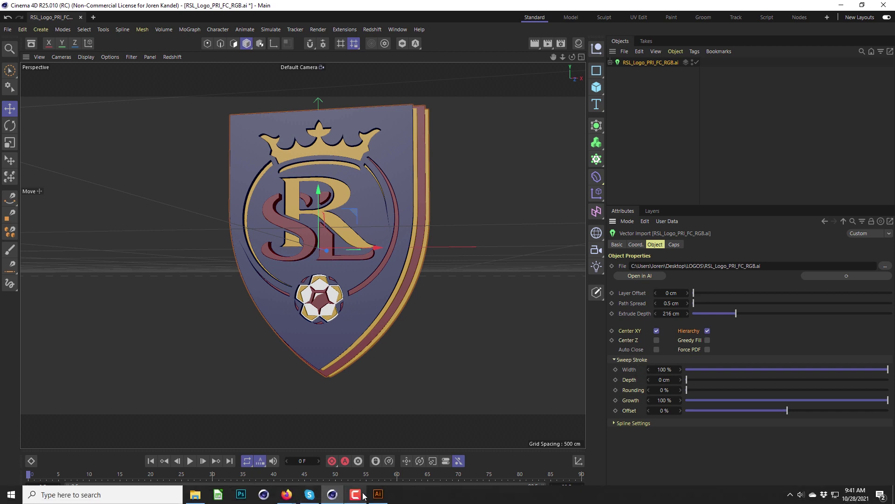
pyautogui.click(377, 494)
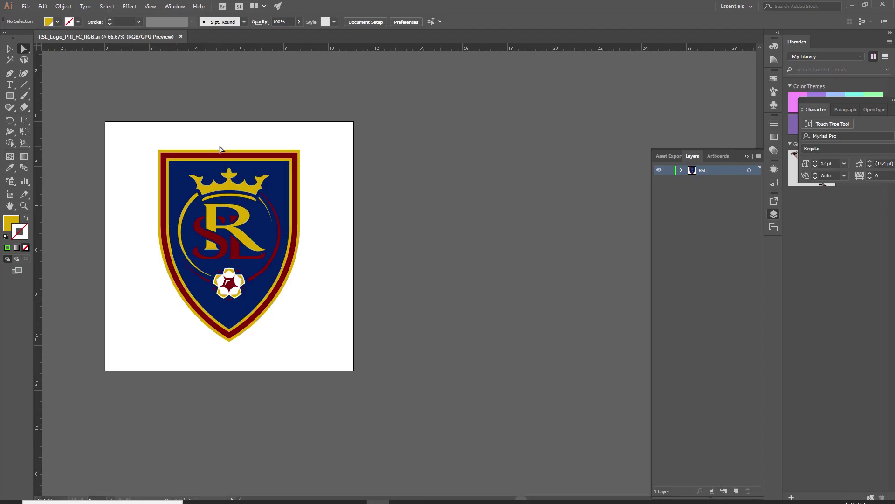
pyautogui.click(221, 153)
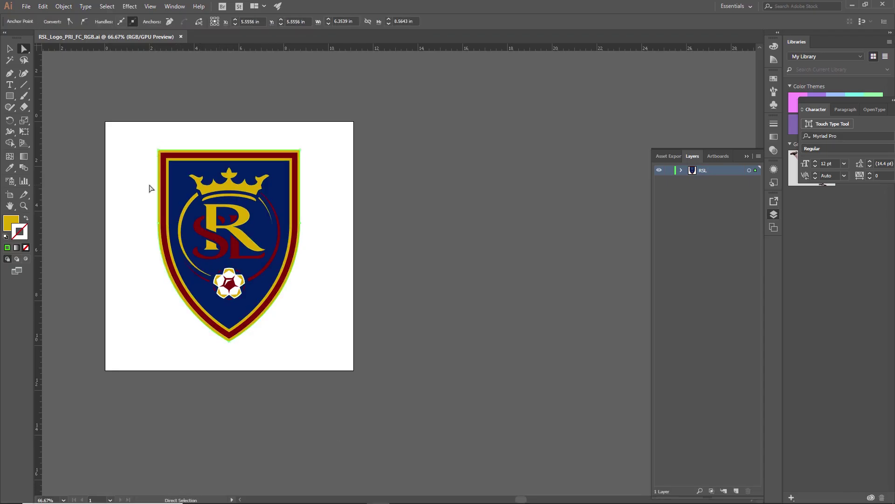
pyautogui.doubleClick(19, 229)
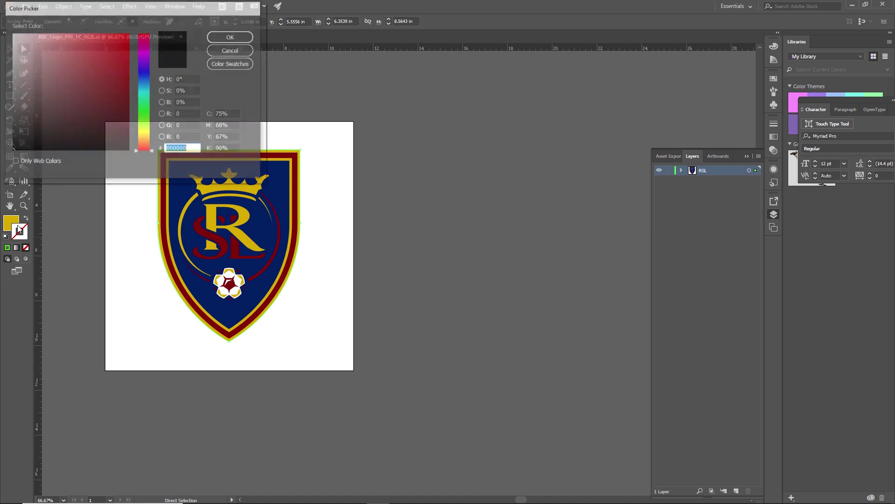
pyautogui.click(145, 114)
pyautogui.click(115, 47)
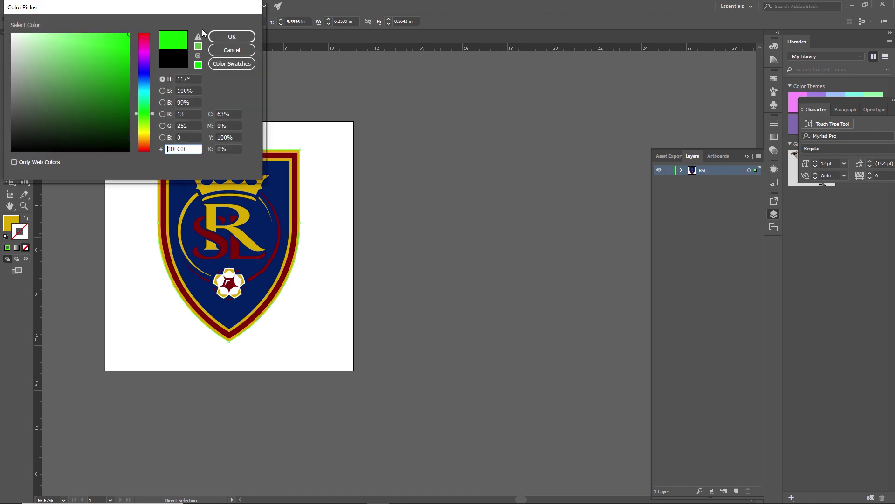
pyautogui.click(239, 37)
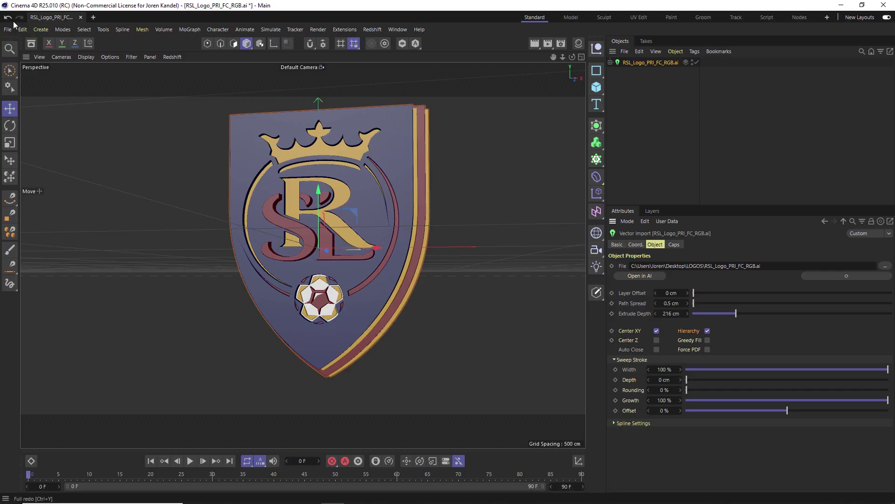
# Step: Switch back to Cinema 4D, create a new project and import RSL_Logo_PRI_FC_RGB from the LOGOS folder into it
pyautogui.click(8, 29)
pyautogui.click(32, 43)
pyautogui.click(195, 495)
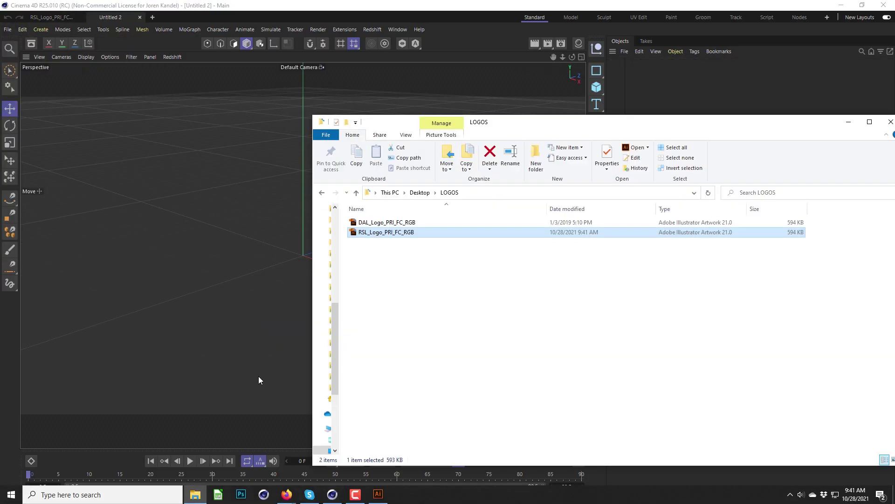
pyautogui.moveTo(386, 232); pyautogui.dragTo(214, 192)
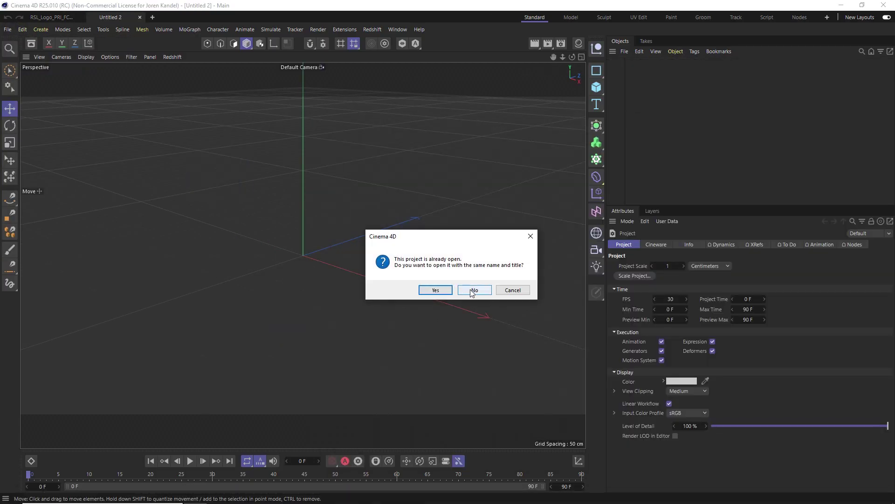
pyautogui.click(473, 291)
pyautogui.click(194, 256)
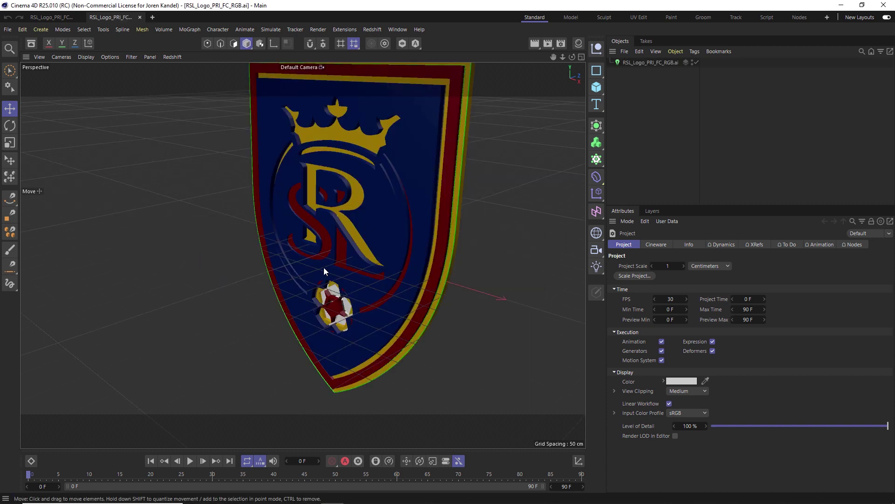
pyautogui.moveTo(554, 57); pyautogui.dragTo(532, 128)
# Step: Set the newly imported logo's Sweep Stroke to 500% width, 43 cm depth, 100% growth and -27% offset
pyautogui.click(642, 63)
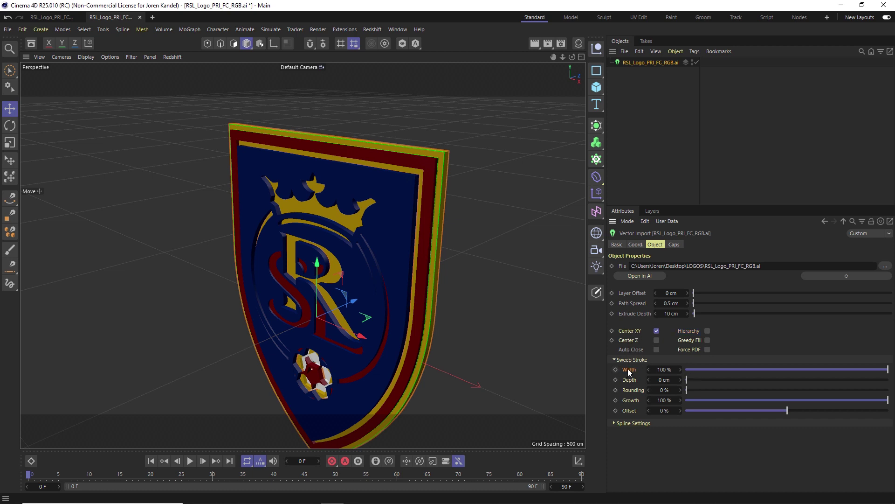
pyautogui.press('Return')
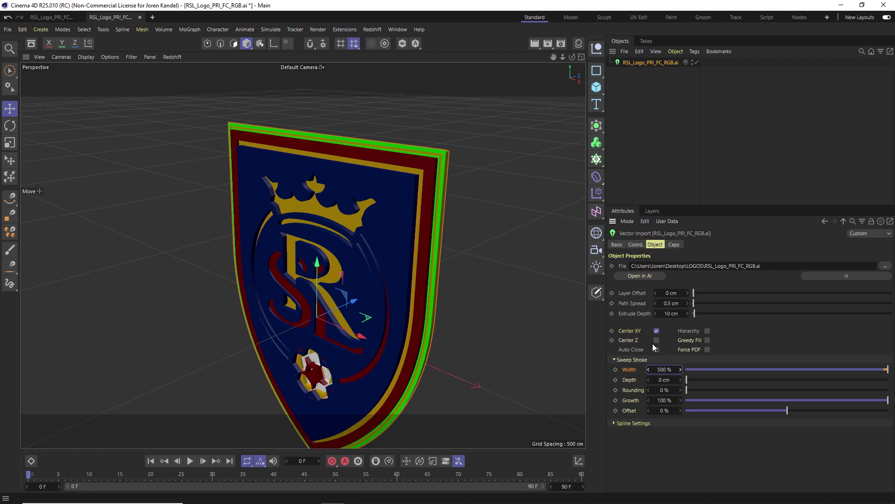
pyautogui.moveTo(689, 379)
pyautogui.mouseDown()
pyautogui.moveTo(889, 386)
pyautogui.moveTo(847, 392)
pyautogui.moveTo(861, 391)
pyautogui.mouseUp()
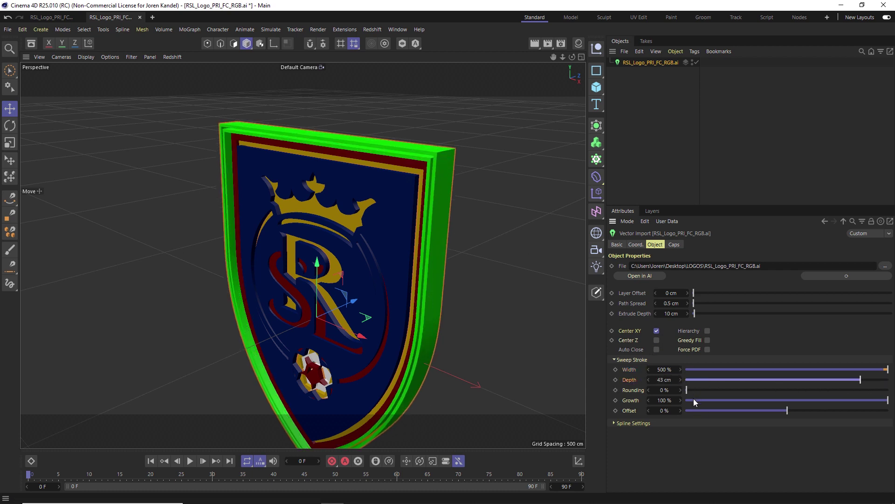
pyautogui.moveTo(793, 411)
pyautogui.mouseDown()
pyautogui.moveTo(863, 413)
pyautogui.moveTo(663, 413)
pyautogui.moveTo(760, 414)
pyautogui.mouseUp()
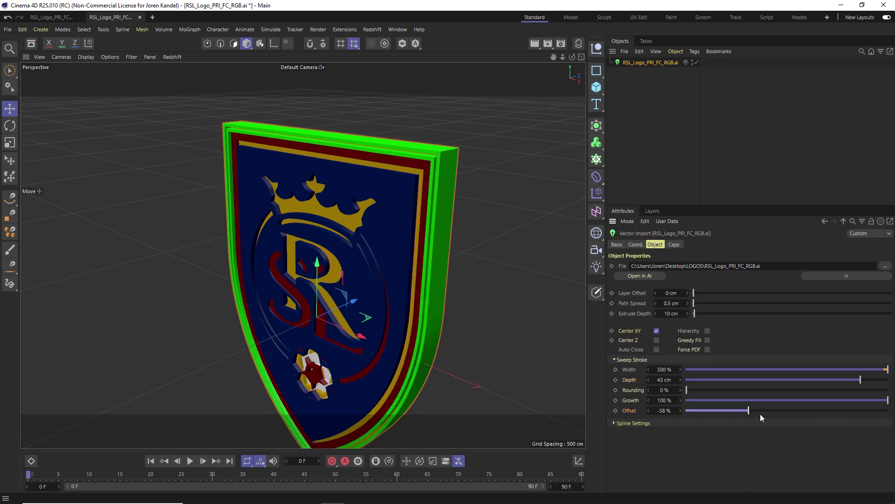
pyautogui.click(681, 401)
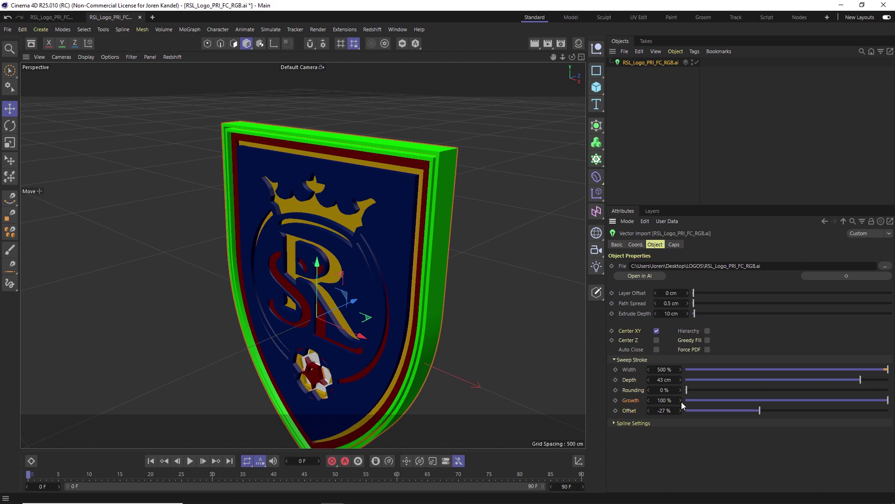
pyautogui.keyDown('alt'); pyautogui.moveTo(334, 306); pyautogui.dragTo(358, 284); pyautogui.keyUp('alt')
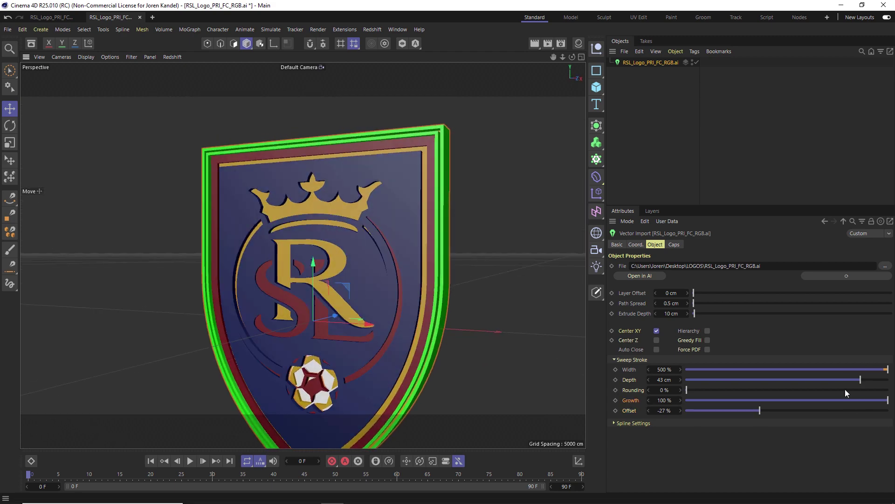
pyautogui.moveTo(874, 404)
pyautogui.mouseDown()
pyautogui.moveTo(789, 400)
pyautogui.moveTo(888, 401)
pyautogui.mouseUp()
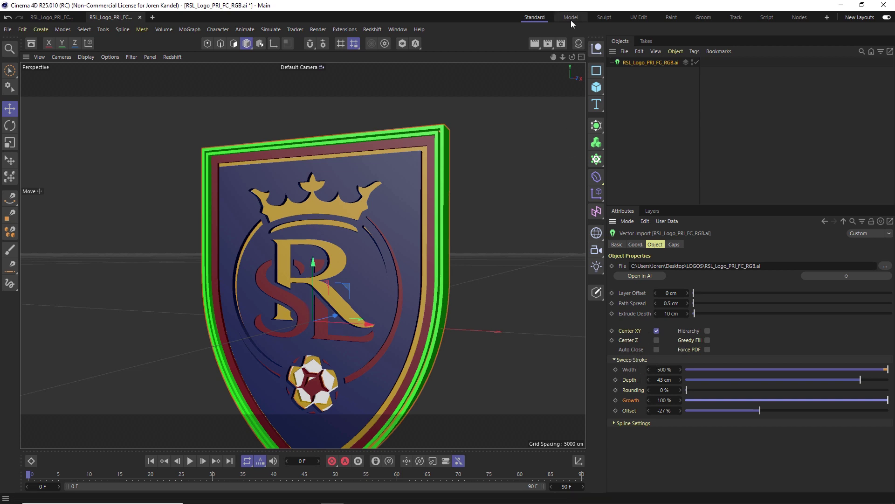
# Step: Return to the first logo project, render a preview of its view and select the logo object
pyautogui.click(51, 17)
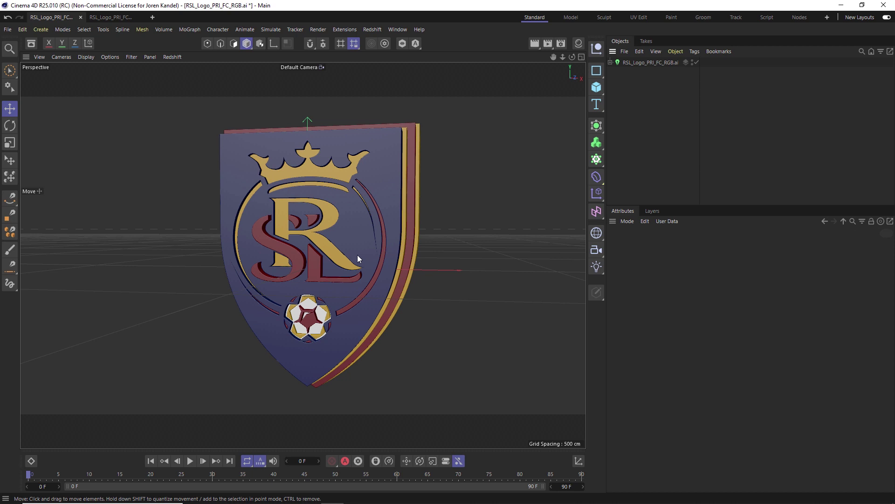
pyautogui.hotkey('ctrl', 'r')
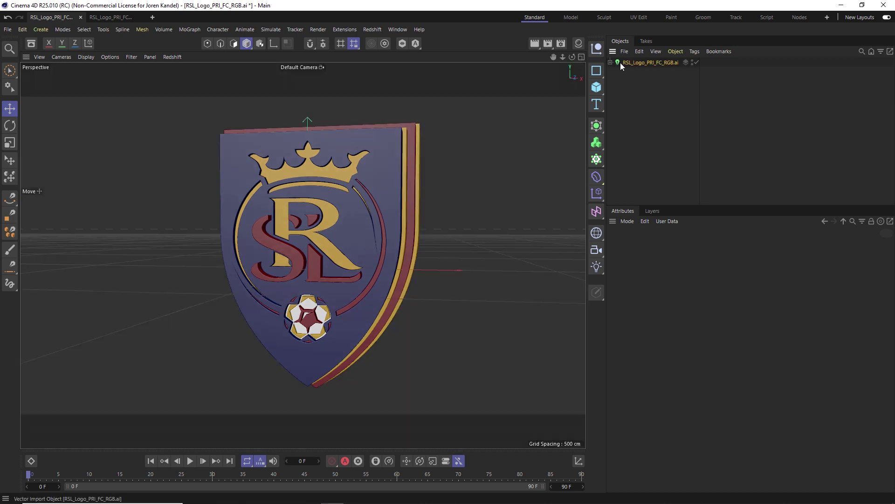
pyautogui.click(620, 63)
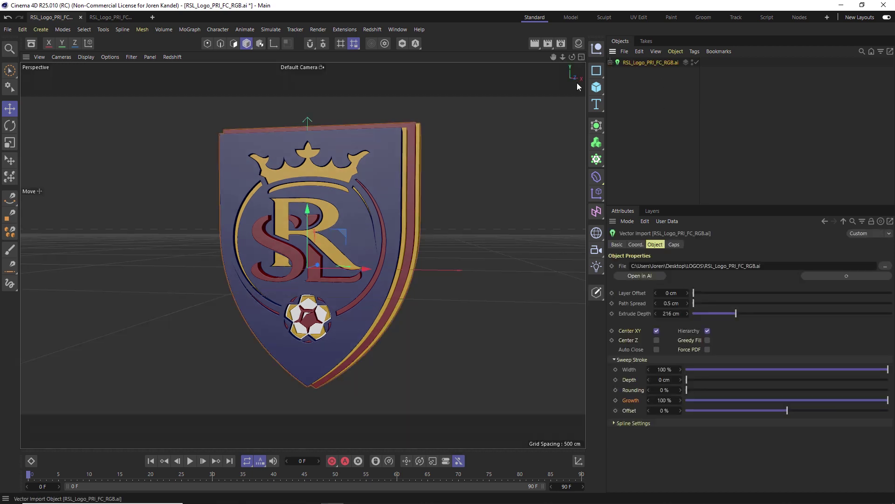
pyautogui.keyDown('alt'); pyautogui.moveTo(377, 239); pyautogui.dragTo(355, 221); pyautogui.keyUp('alt')
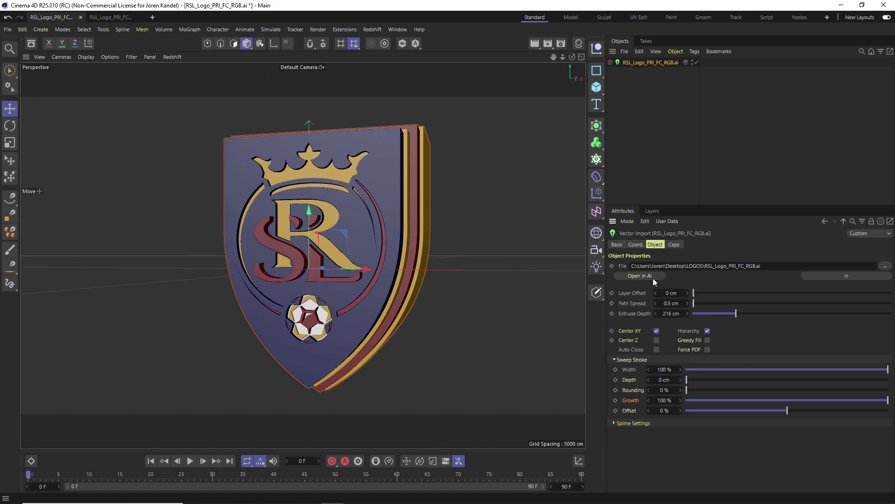
# Step: Expand the logo's RSL group and examine the Basic colour property of several of its splines, finishing on the blue shield face
pyautogui.click(689, 331)
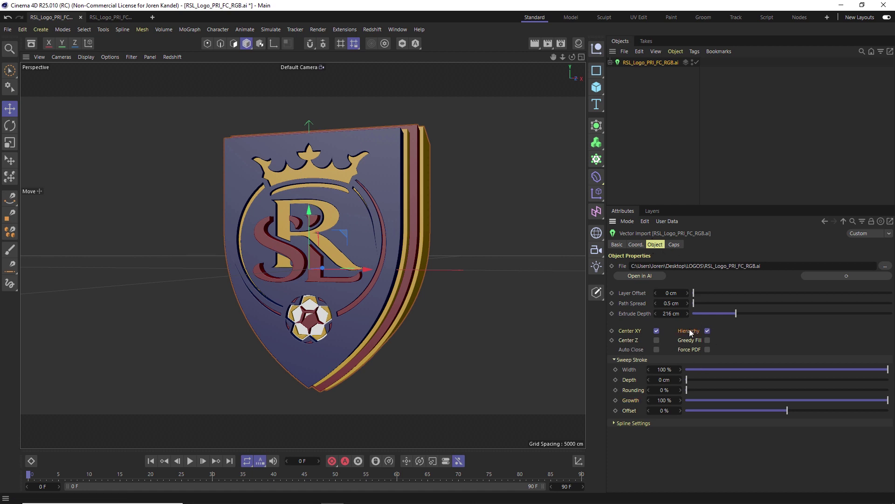
pyautogui.click(611, 62)
pyautogui.click(638, 91)
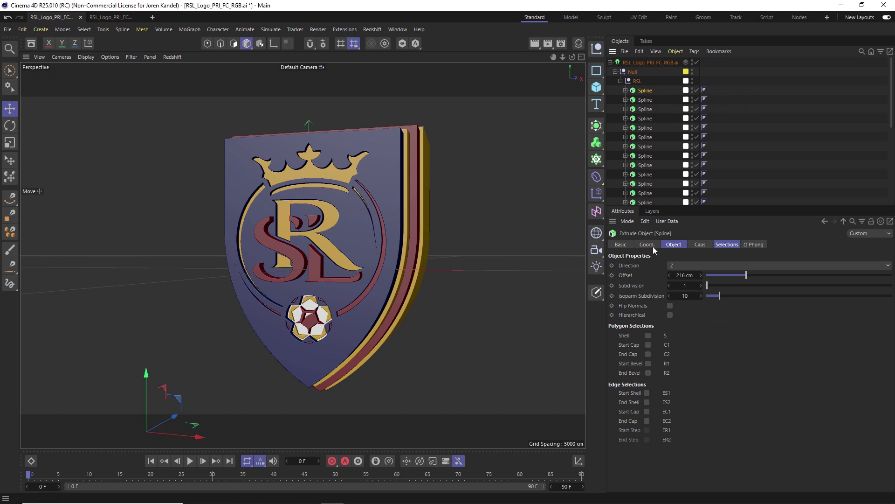
pyautogui.click(620, 245)
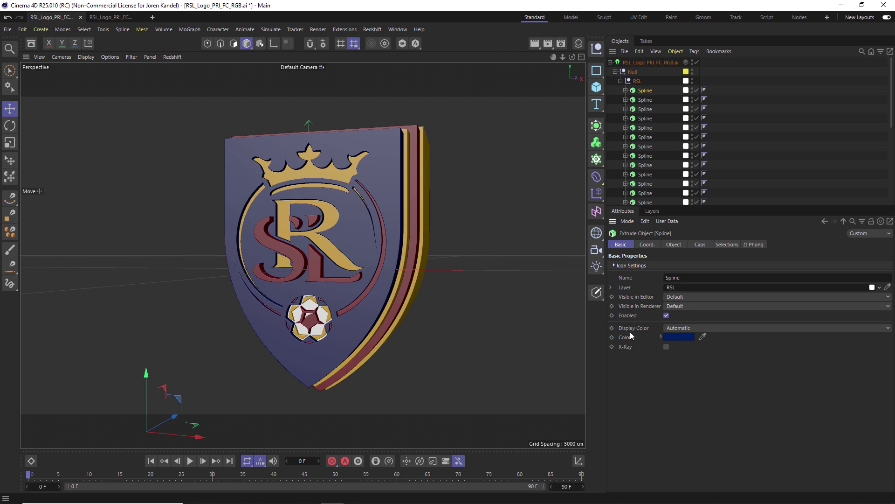
pyautogui.click(645, 109)
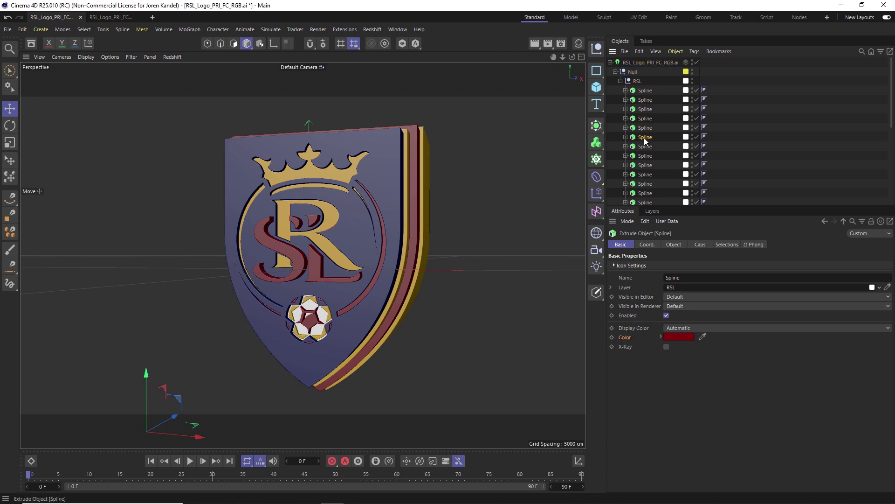
pyautogui.click(645, 146)
pyautogui.click(645, 174)
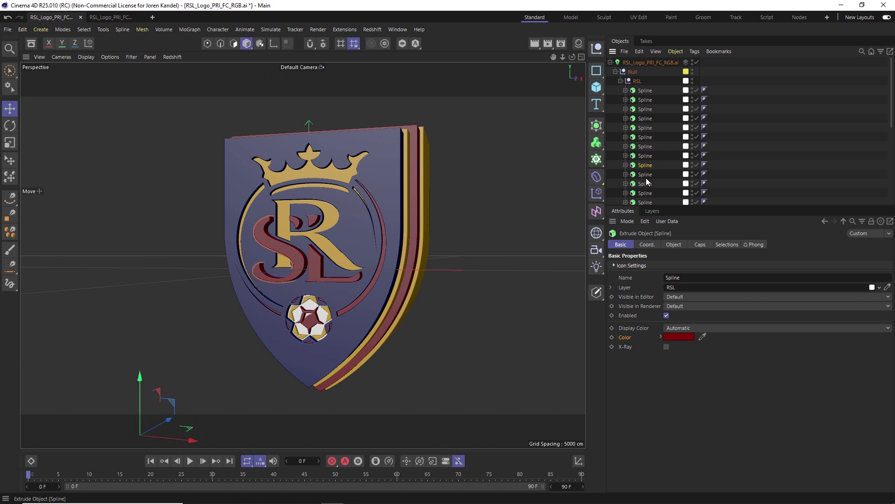
pyautogui.click(650, 99)
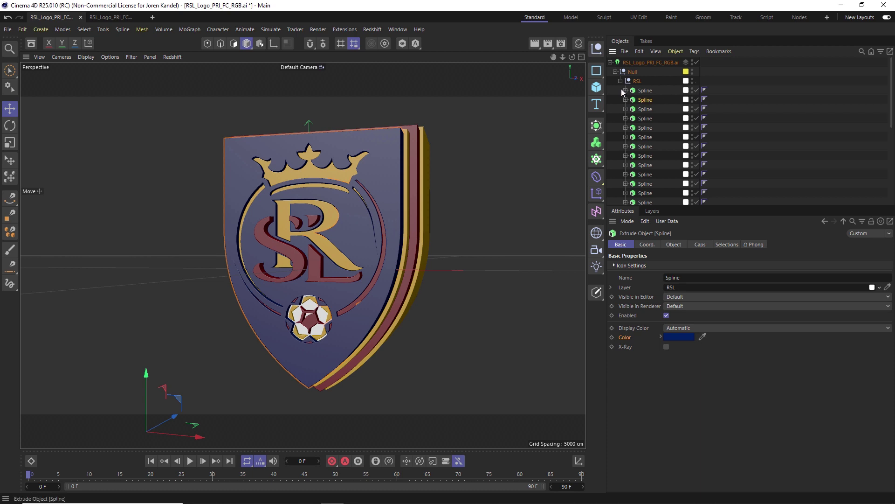
# Step: Show the Material Manager, create a new material and open it in the Material Editor
pyautogui.click(398, 29)
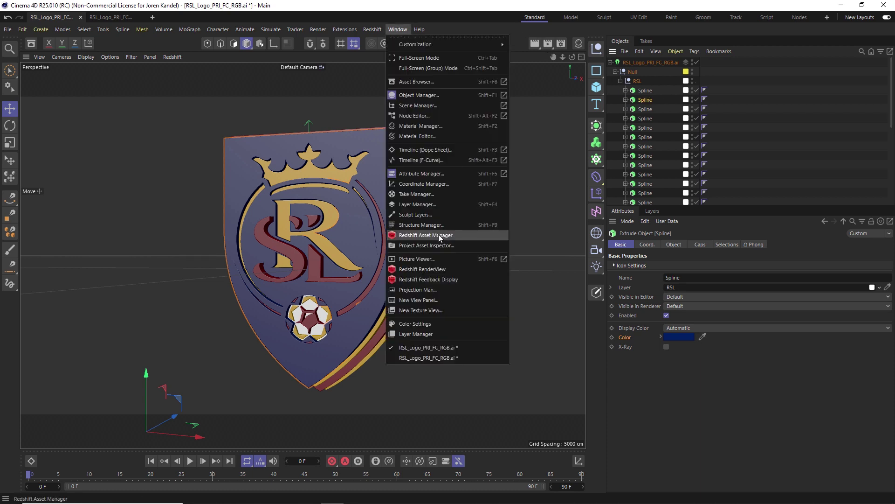
pyautogui.click(416, 126)
pyautogui.doubleClick(460, 91)
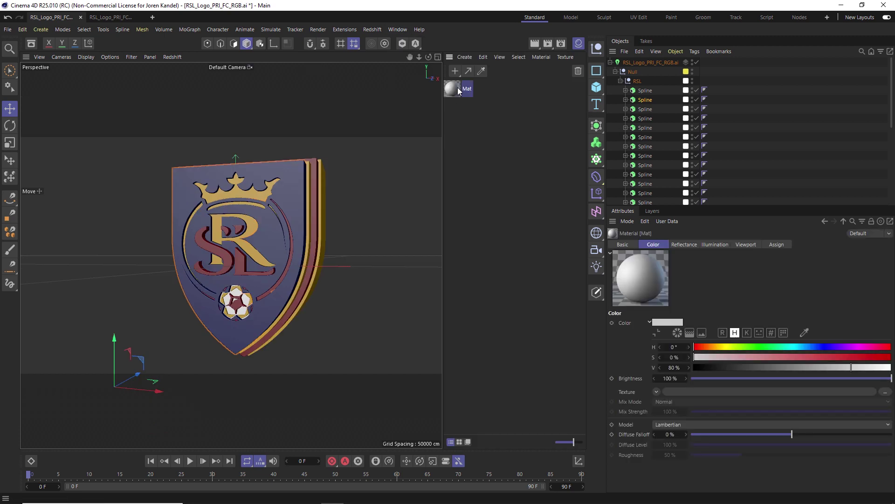
pyautogui.doubleClick(458, 89)
pyautogui.moveTo(554, 82); pyautogui.dragTo(359, 67)
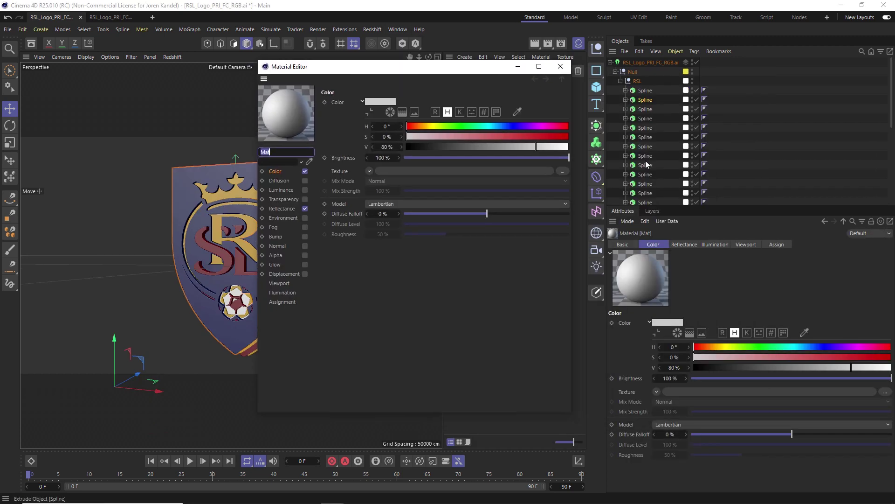
# Step: Set the new material's colour by sampling the blue from the shield face spline's Basic colour property
pyautogui.click(645, 100)
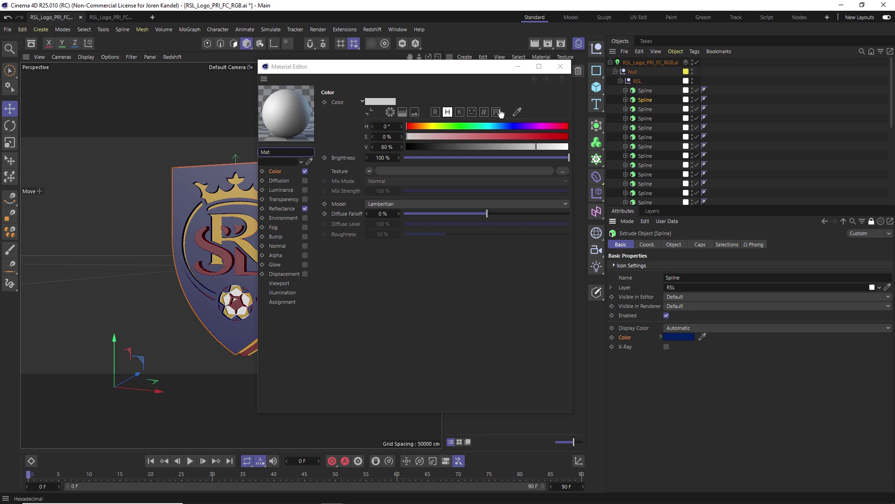
pyautogui.click(517, 112)
pyautogui.click(679, 336)
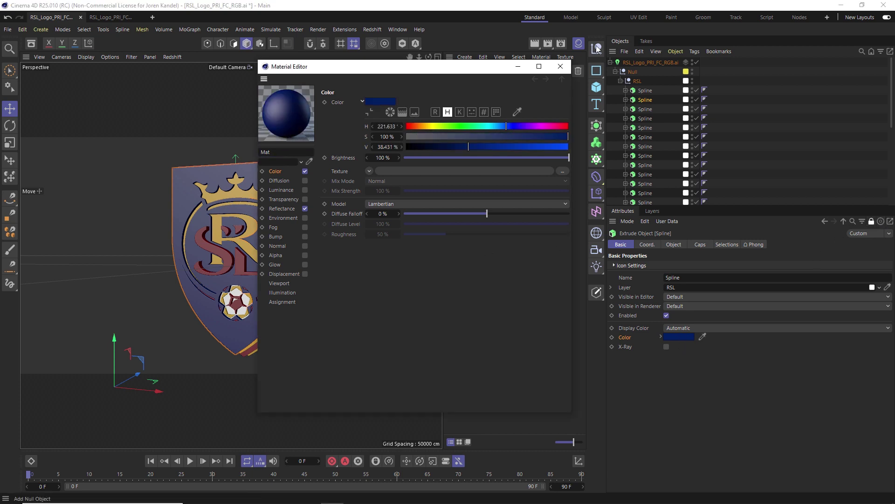
pyautogui.click(561, 66)
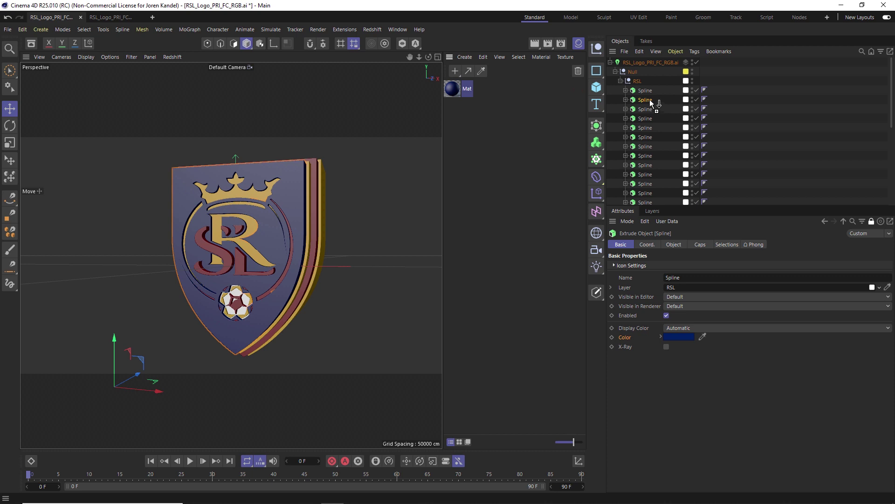
# Step: Apply the blue material to the shield face spline, unlock the attributes and look over the material's channels
pyautogui.moveTo(646, 99); pyautogui.dragTo(646, 99)
pyautogui.click(872, 222)
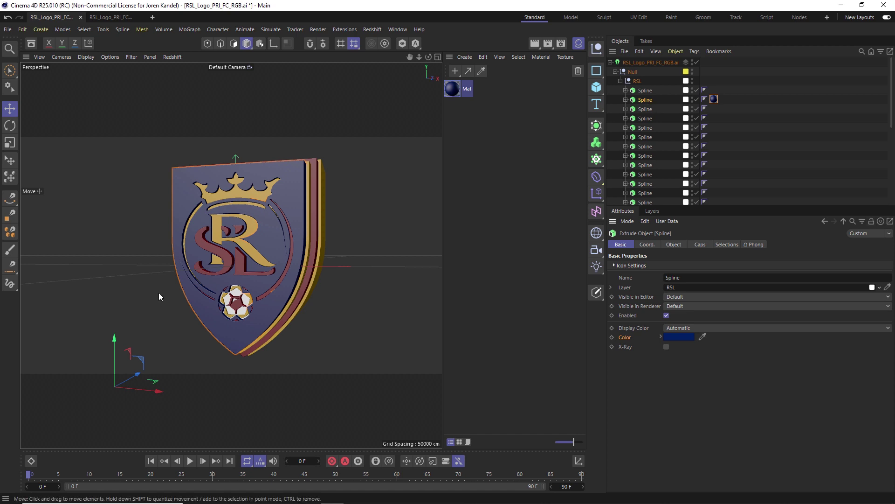
pyautogui.keyDown('alt'); pyautogui.moveTo(159, 294); pyautogui.dragTo(329, 236); pyautogui.keyUp('alt')
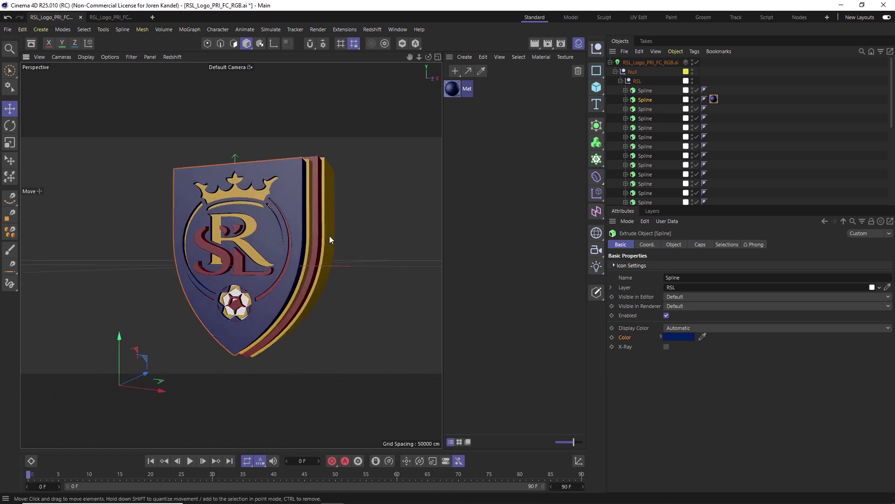
pyautogui.doubleClick(453, 85)
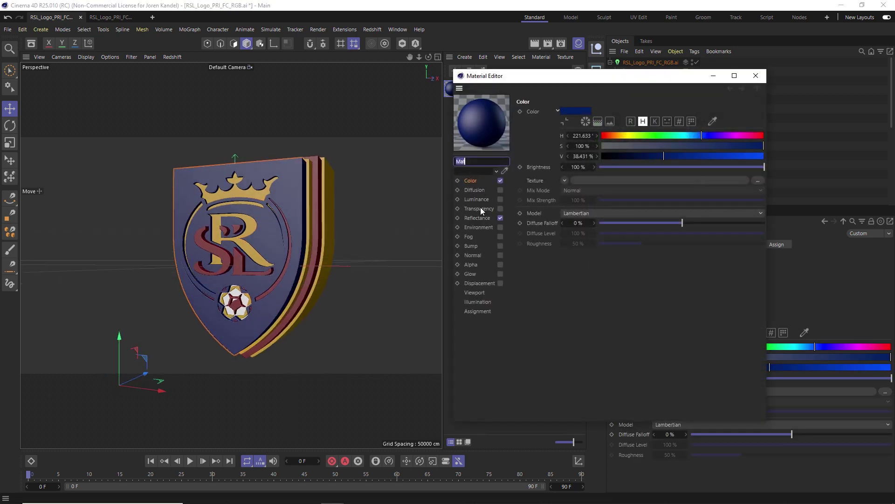
pyautogui.click(756, 76)
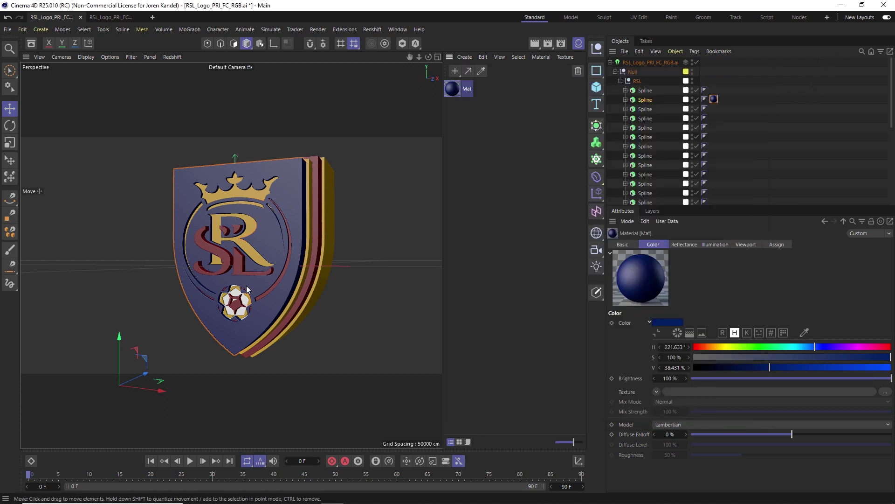
# Step: Check the Basic colour of a red spline in the RSL group and view the logo from several angles
pyautogui.click(666, 130)
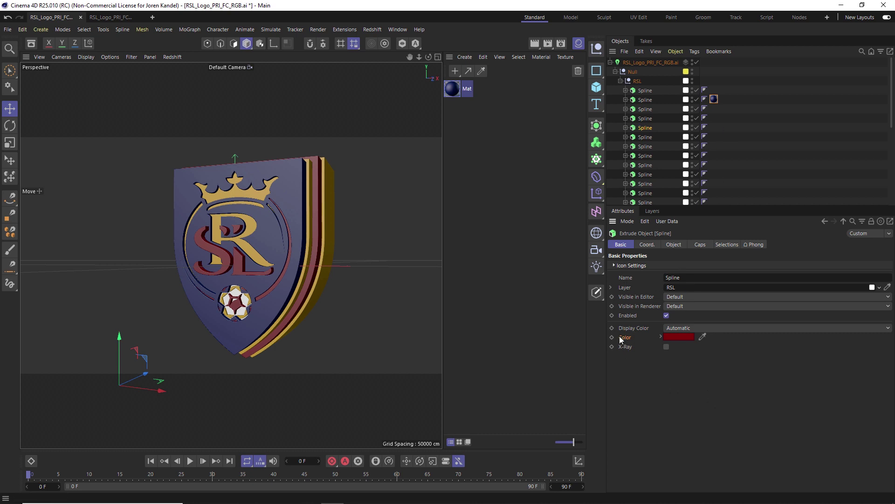
pyautogui.keyDown('alt'); pyautogui.moveTo(271, 280); pyautogui.dragTo(262, 202); pyautogui.keyUp('alt')
pyautogui.moveTo(410, 57); pyautogui.dragTo(437, 32)
pyautogui.keyDown('alt'); pyautogui.moveTo(268, 224); pyautogui.dragTo(247, 215); pyautogui.keyUp('alt')
pyautogui.scroll(3, 282, 251)
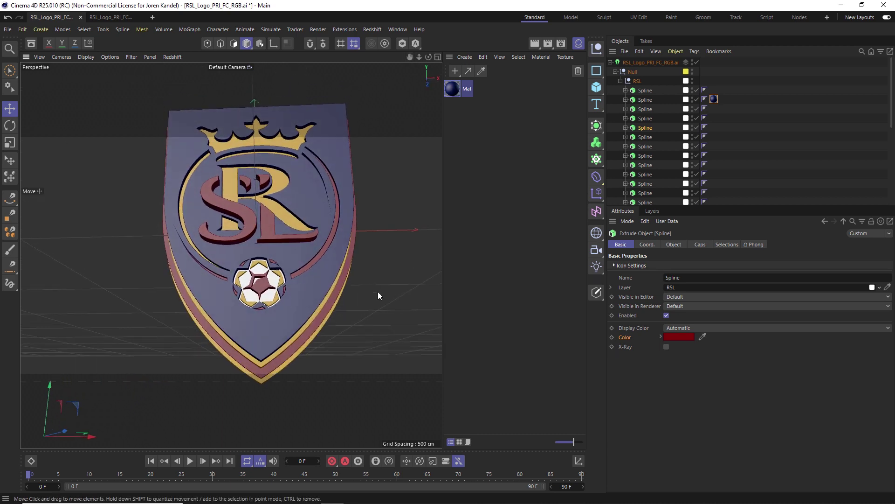
pyautogui.keyDown('alt'); pyautogui.moveTo(337, 274); pyautogui.dragTo(306, 246); pyautogui.keyUp('alt')
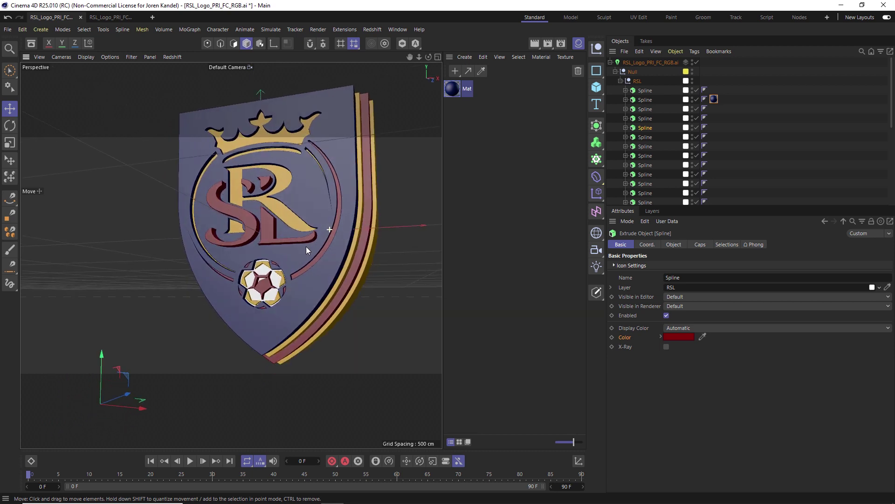